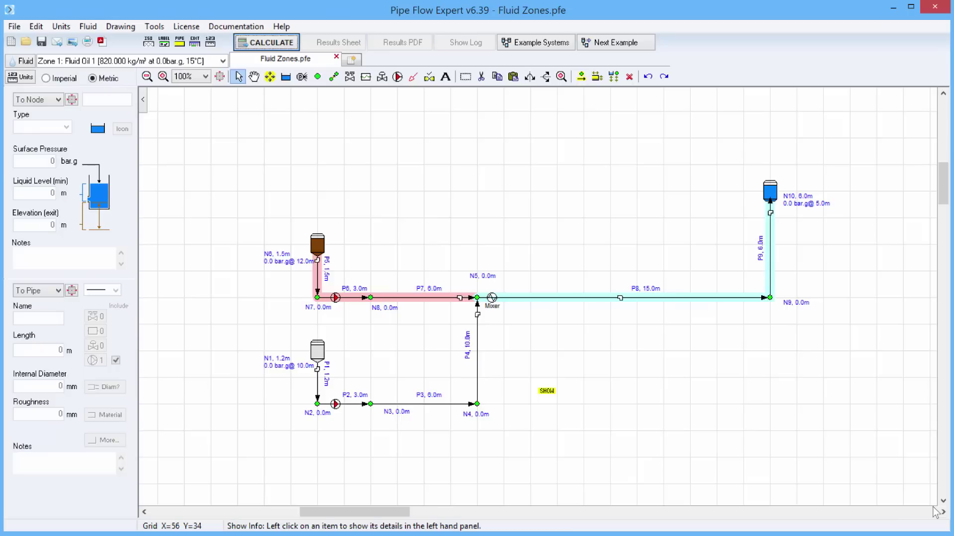
Step: Calculate the Fluid Zones network and display its flow rates and pressures on the results drawing
{"action": "left_click", "coordinate": [548, 323]}
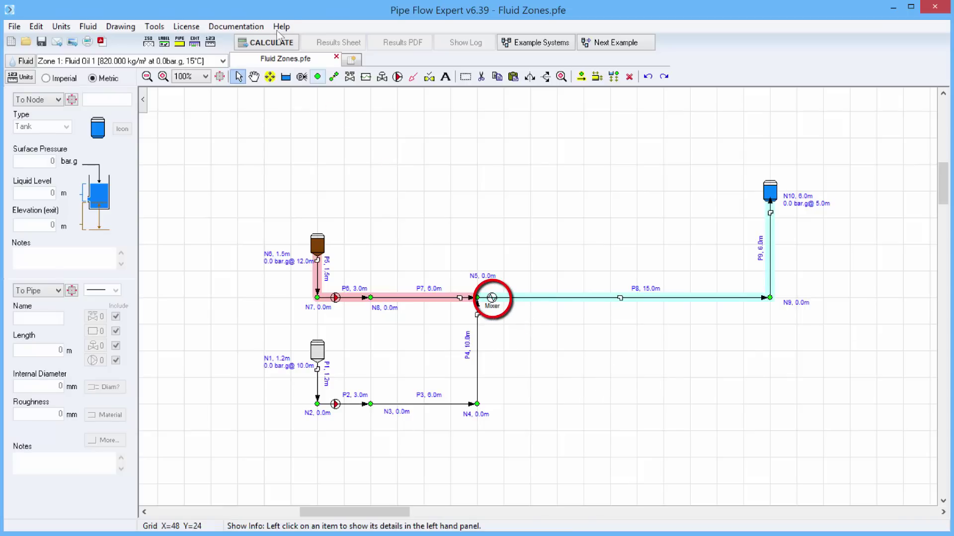
{"action": "left_click", "coordinate": [274, 47]}
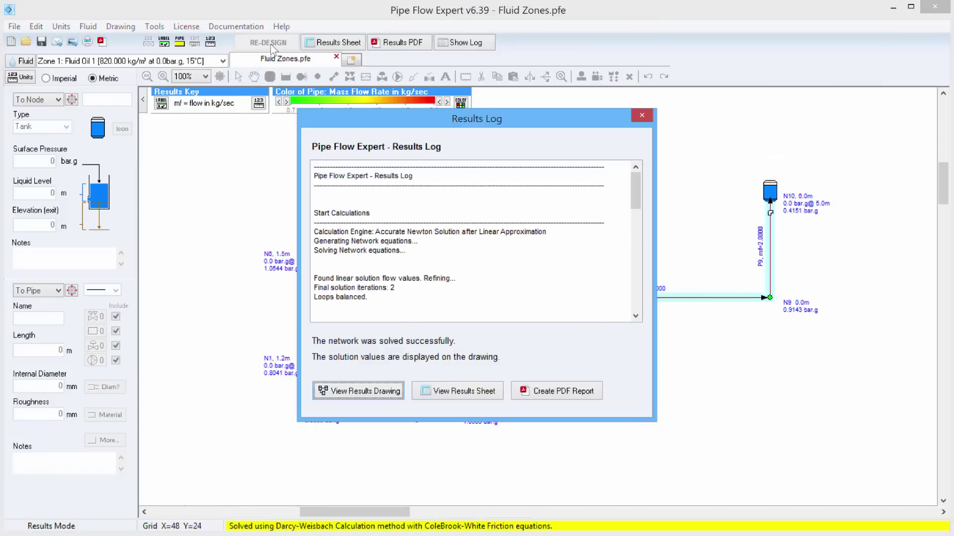
{"action": "left_click", "coordinate": [362, 393]}
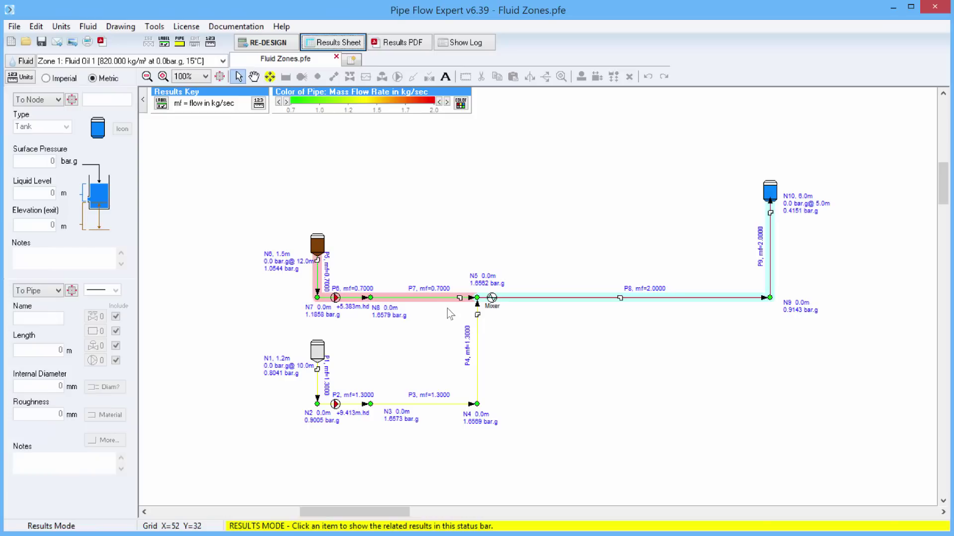
Step: Inspect the results for node N5 (1.6562 bar.g) and pipe P4 (1.3000 kg/sec)
{"action": "left_click", "coordinate": [477, 299]}
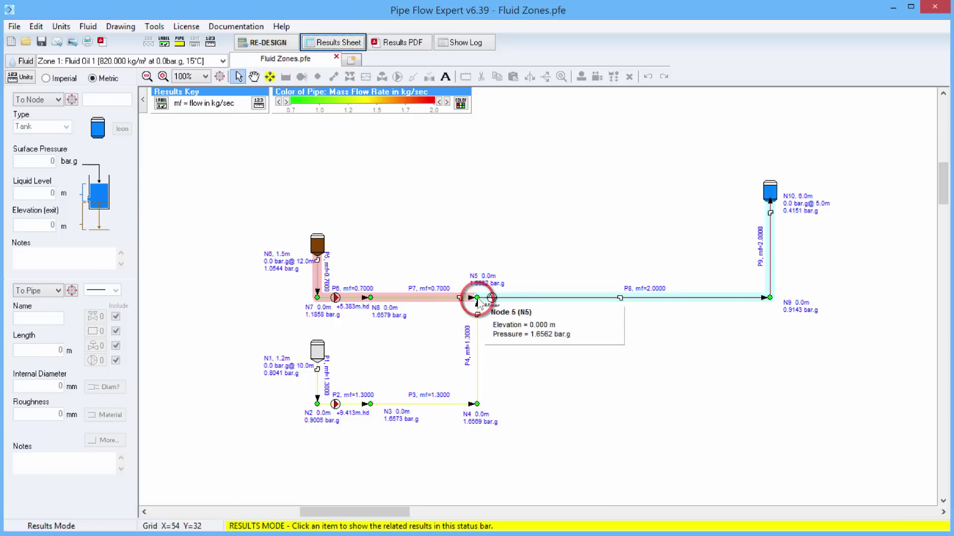
{"action": "left_click", "coordinate": [477, 335]}
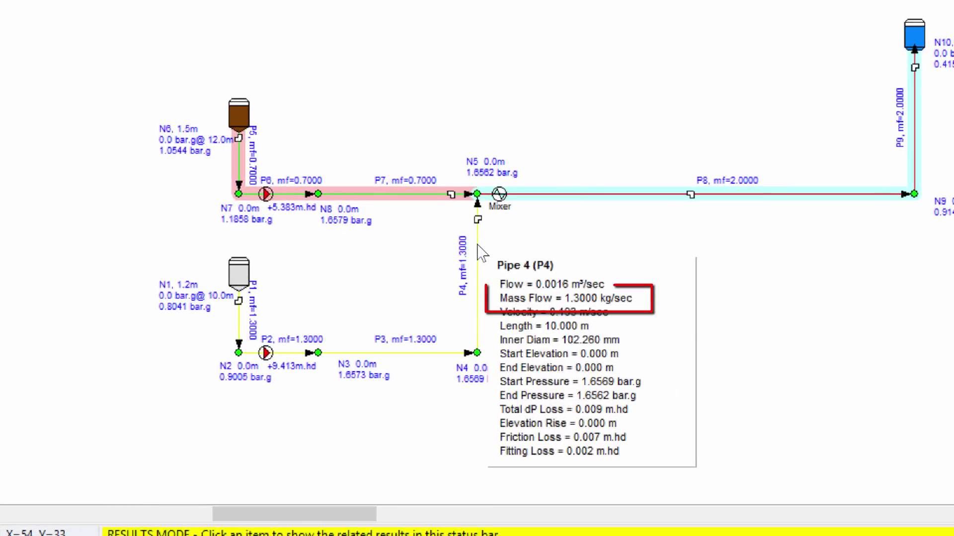